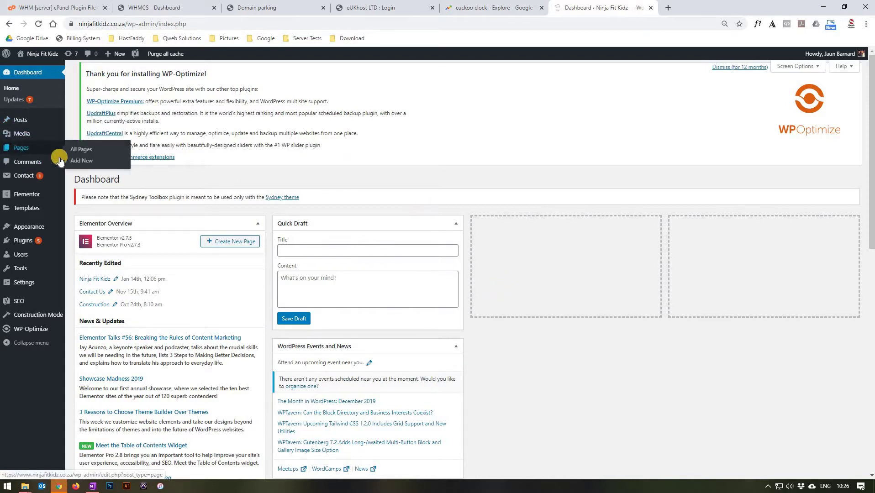
Go to All Pages and open the About Us page in the Elementor editor.
left_click(74, 153)
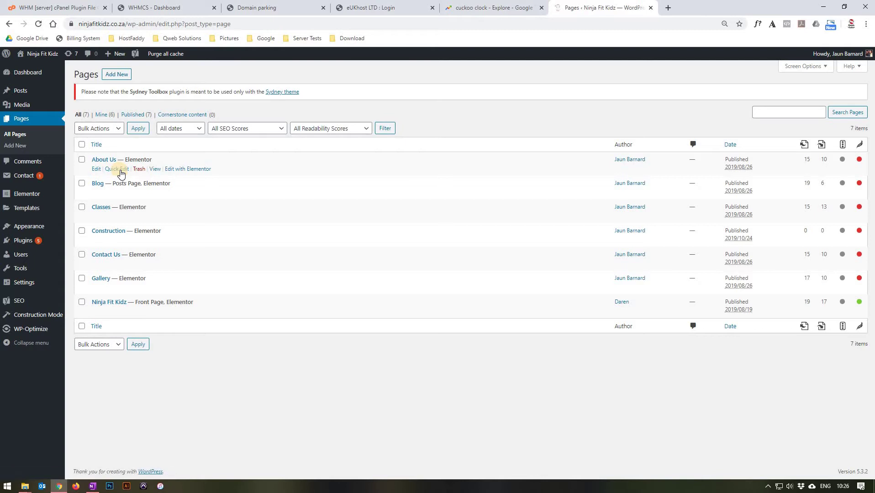
left_click(177, 169)
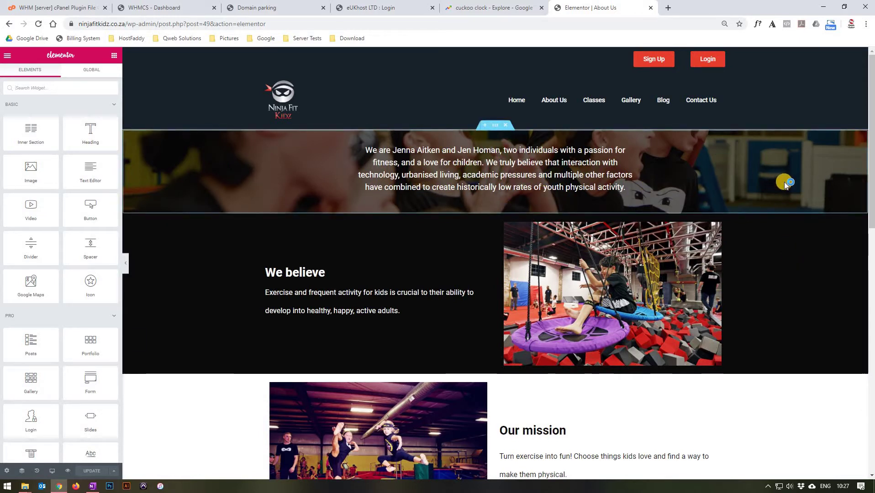
Open the intro section's settings and keep its content width as Boxed.
left_click(496, 127)
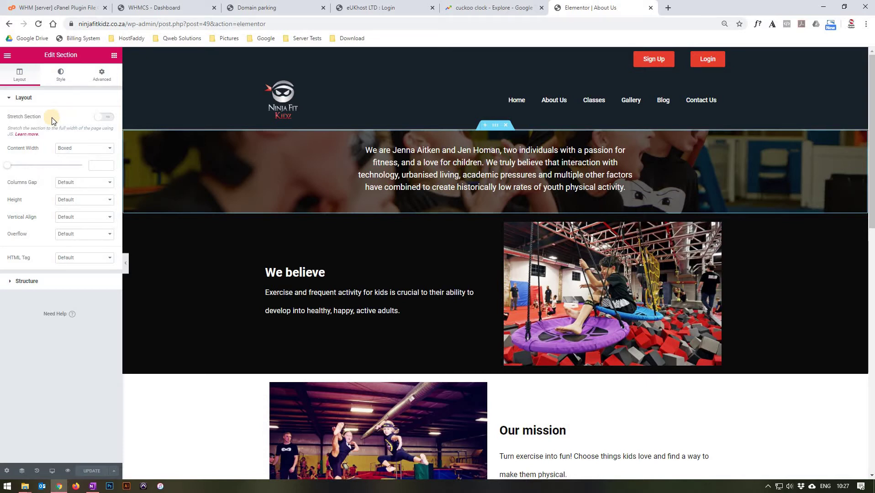
left_click(76, 149)
left_click(75, 156)
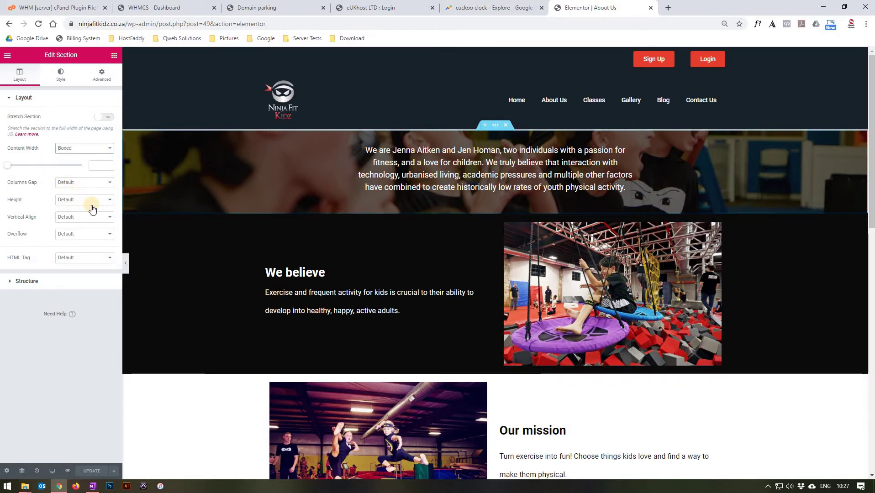
Review the section's background styling, then show its Advanced padding of 25 and auto margins.
left_click(61, 78)
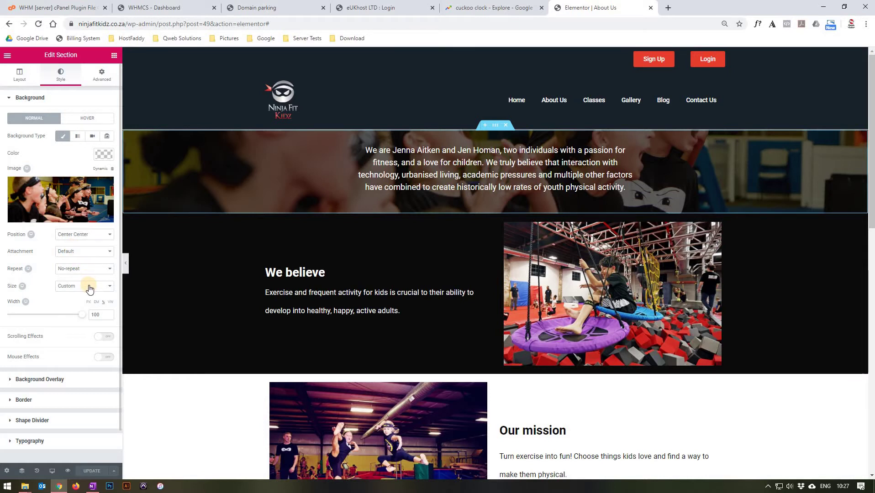
scroll(83, 299, "down", 1)
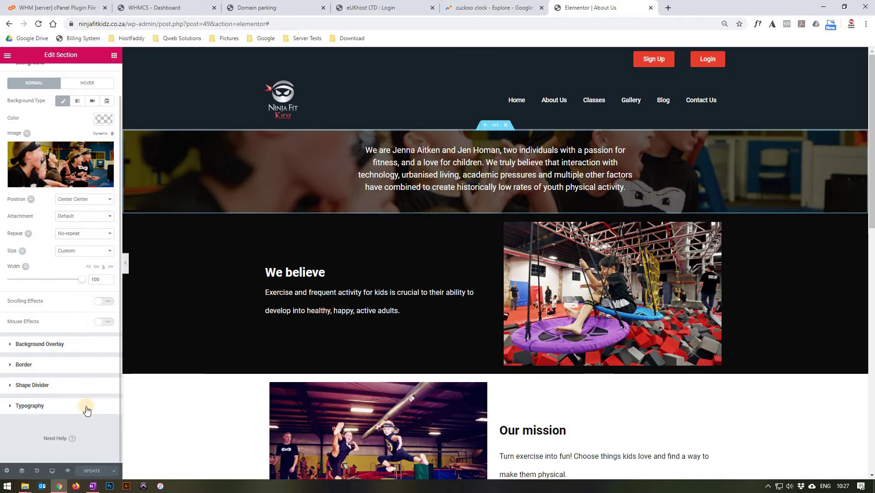
scroll(69, 158, "up", 1)
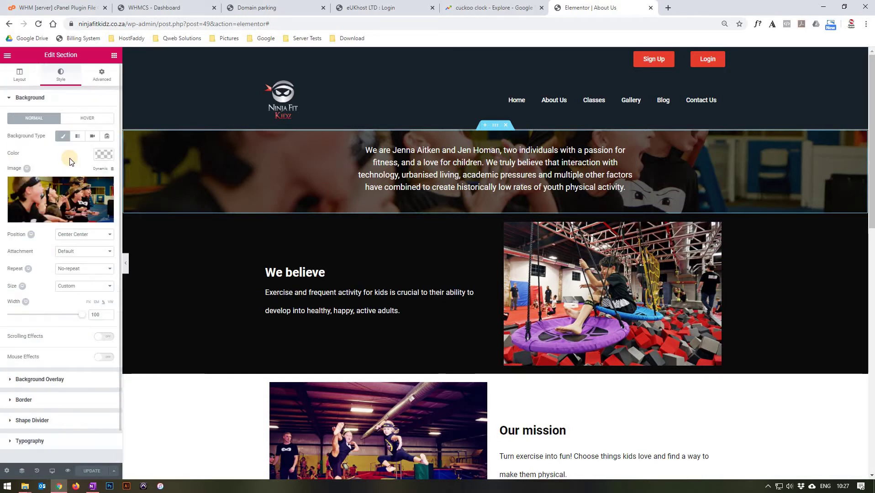
left_click(99, 82)
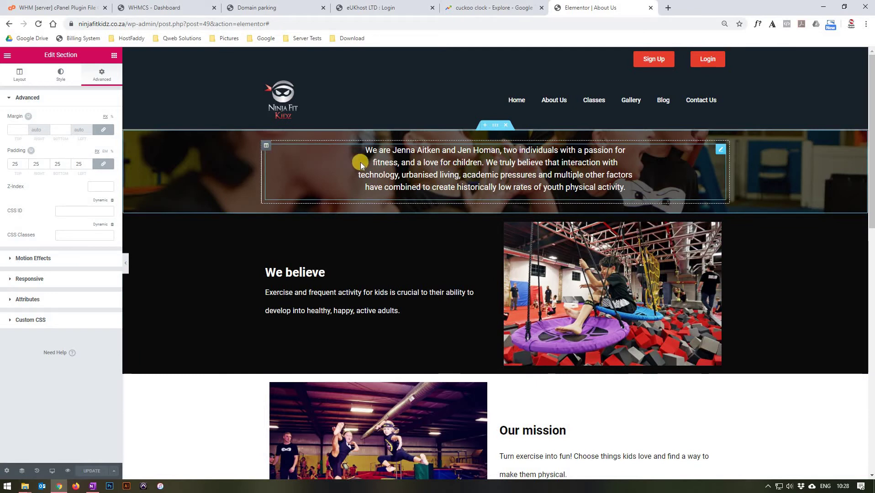
Open the Edit Column layout settings for the column holding the intro text.
left_click(266, 148)
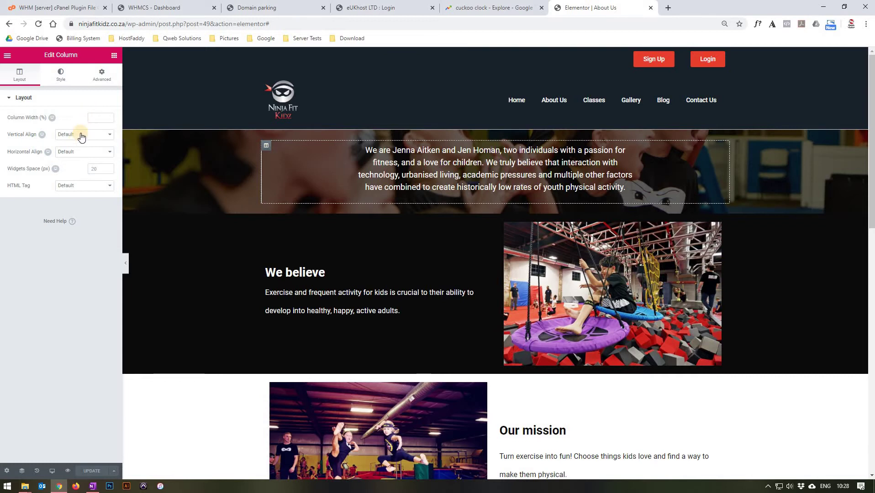
Check the intro column's Normal and Hover backgrounds and border, then view its empty Advanced spacing.
left_click(67, 78)
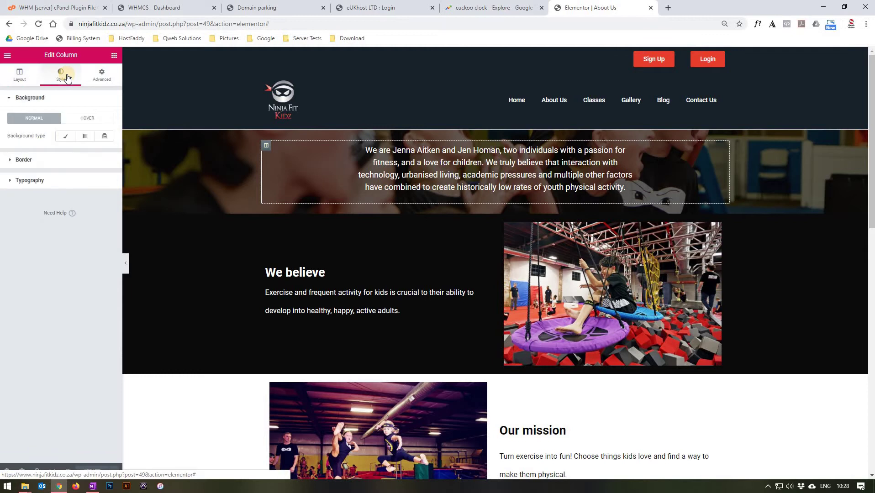
left_click(71, 124)
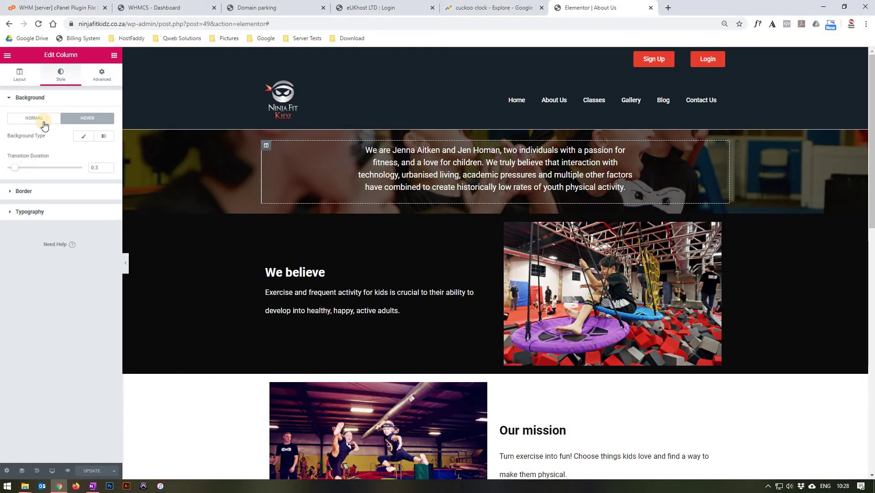
left_click(44, 123)
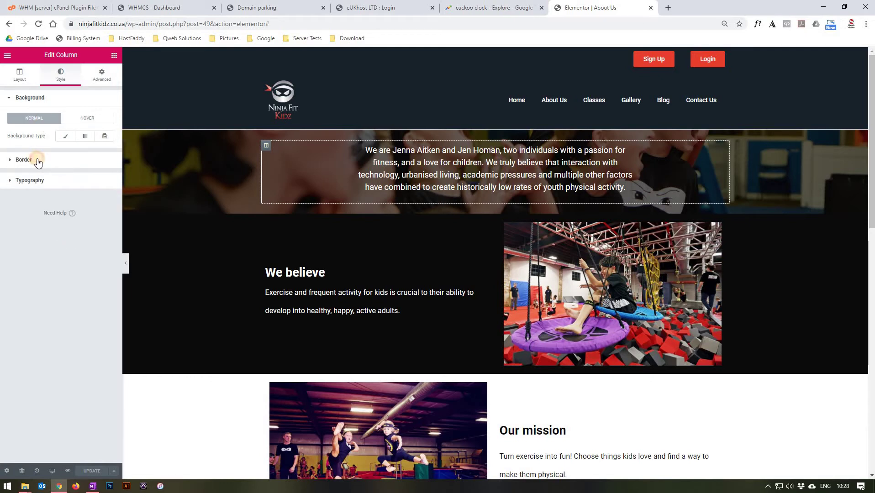
left_click(40, 163)
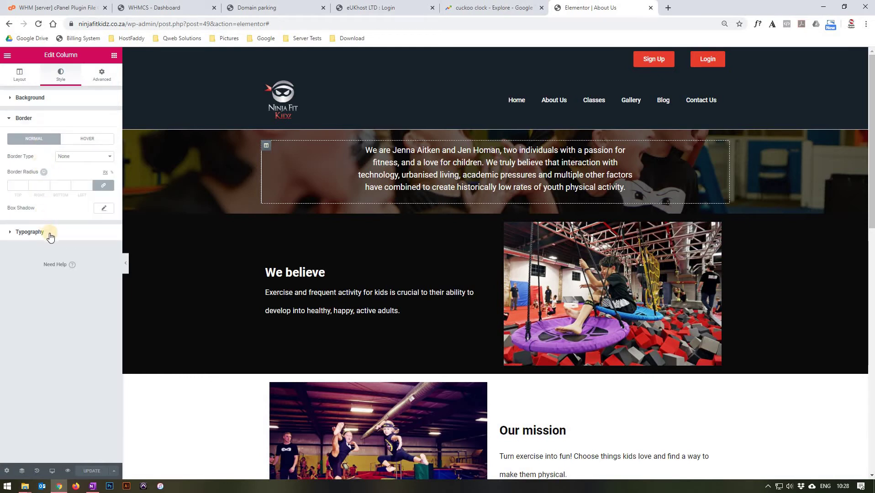
left_click(109, 75)
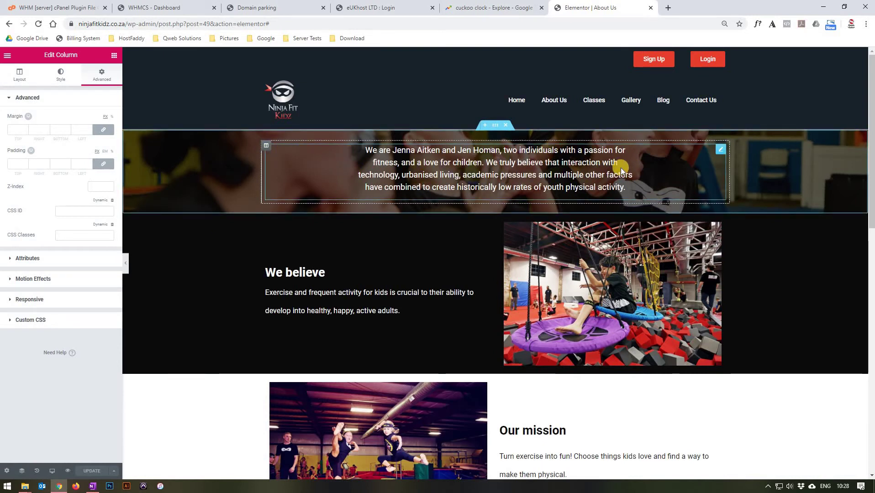
Open the intro text widget's settings and select within its paragraph editing box.
left_click(722, 152)
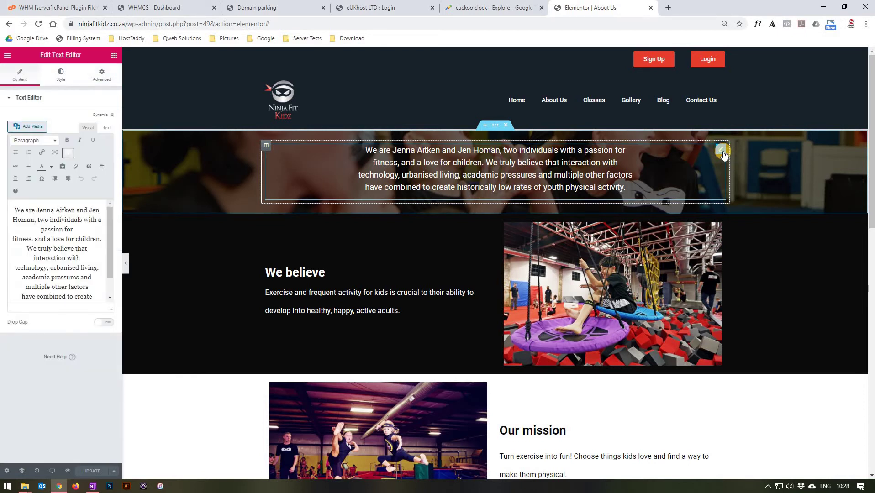
left_click(108, 228)
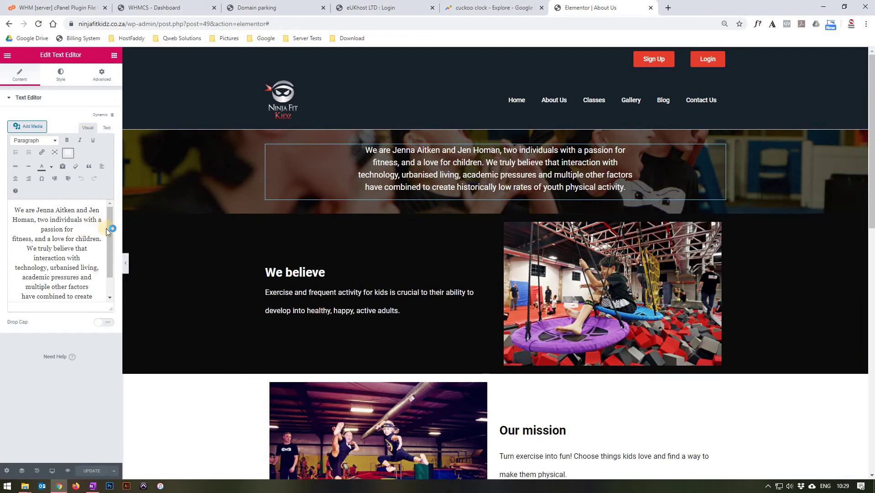
mouse_move(108, 228)
left_mouse_down()
mouse_move(109, 259)
mouse_move(112, 230)
left_mouse_up()
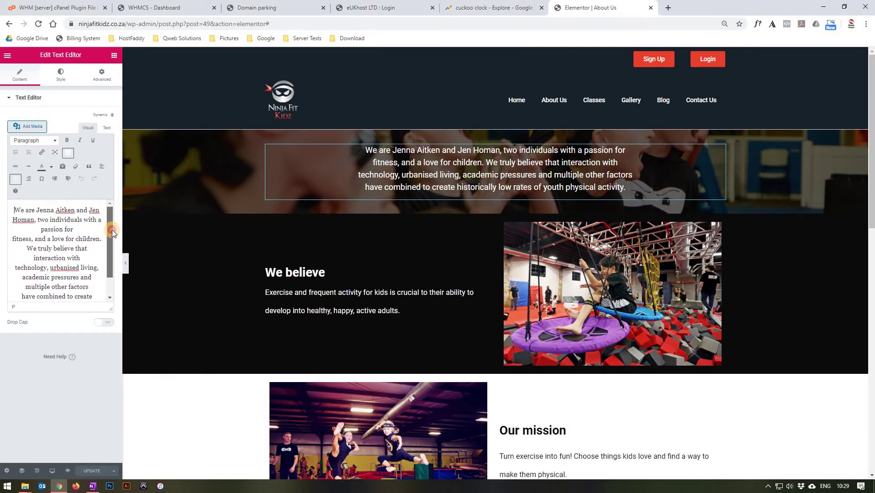
Check the intro paragraph's typography font size, then view its empty Advanced margin, padding and Z-index.
left_click(60, 79)
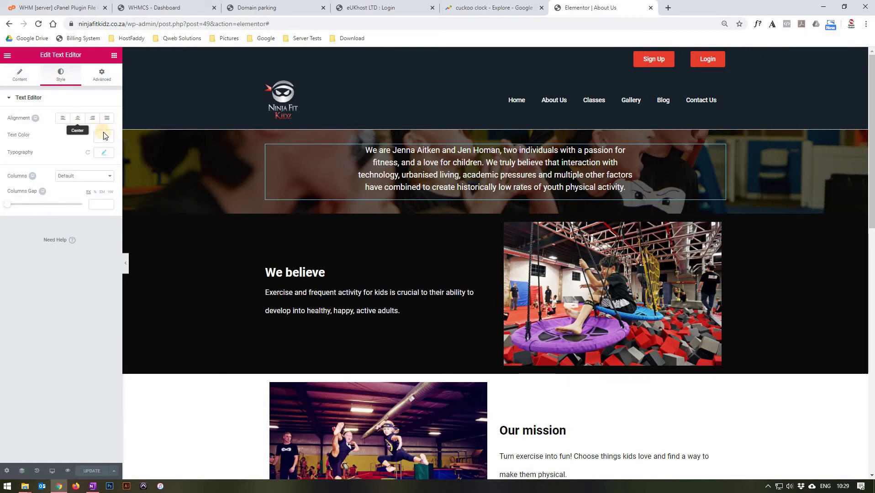
left_click(111, 154)
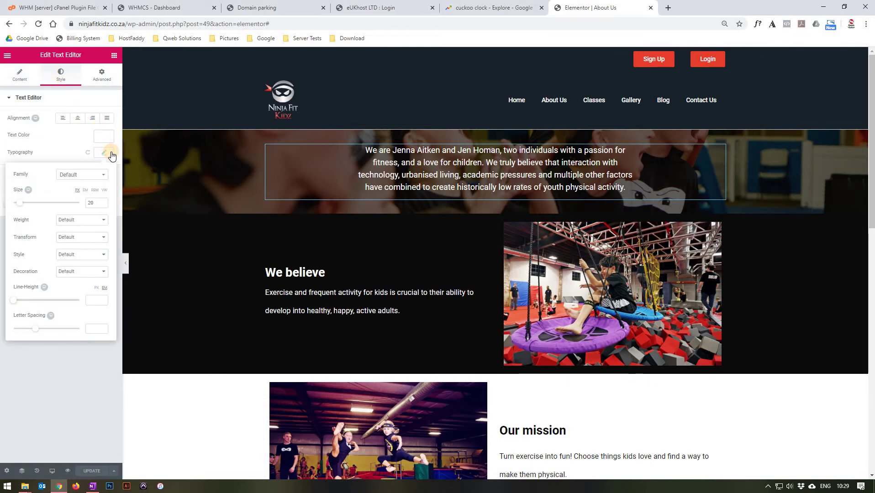
left_click(94, 204)
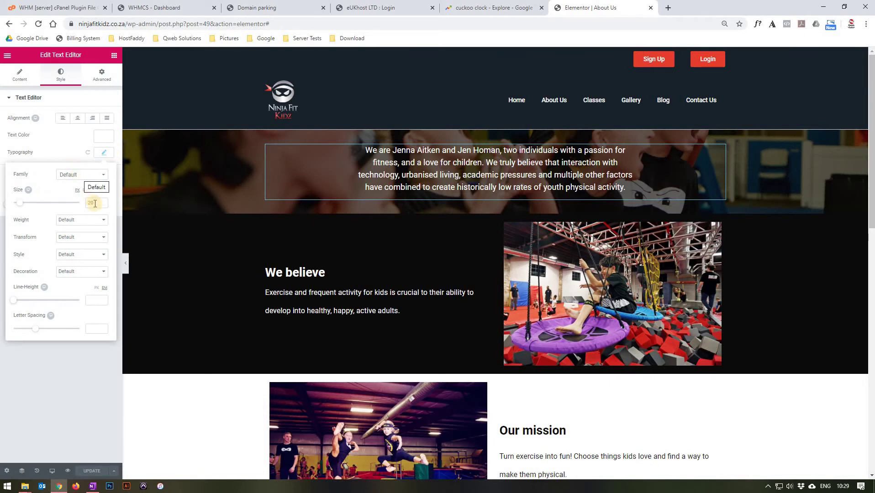
left_click(61, 360)
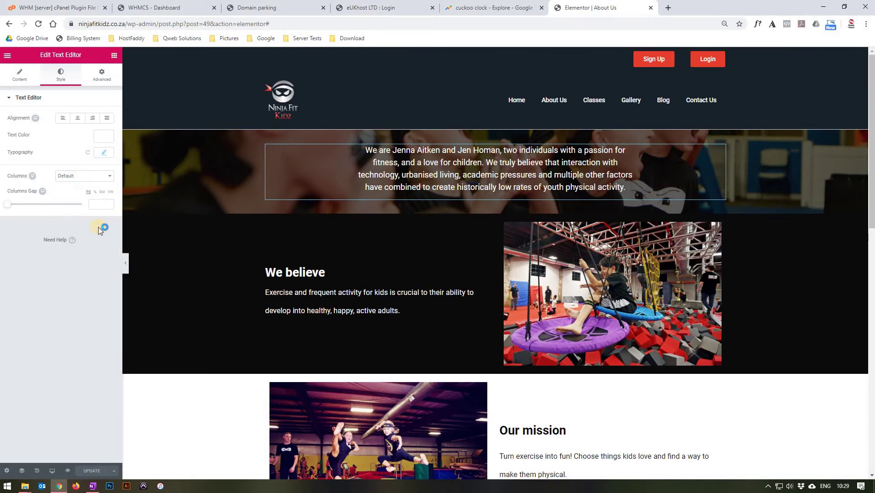
left_click(103, 72)
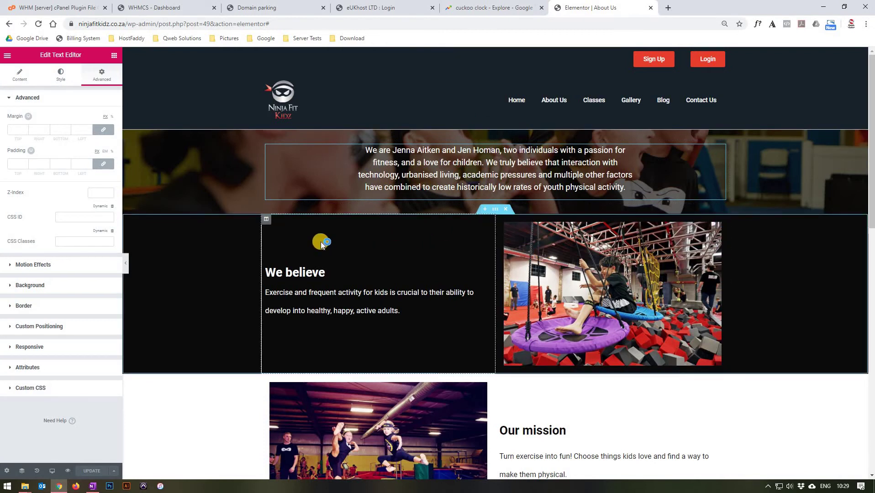
Open the We believe column's settings, then switch to the neighbouring image column's Layout settings.
left_click(268, 221)
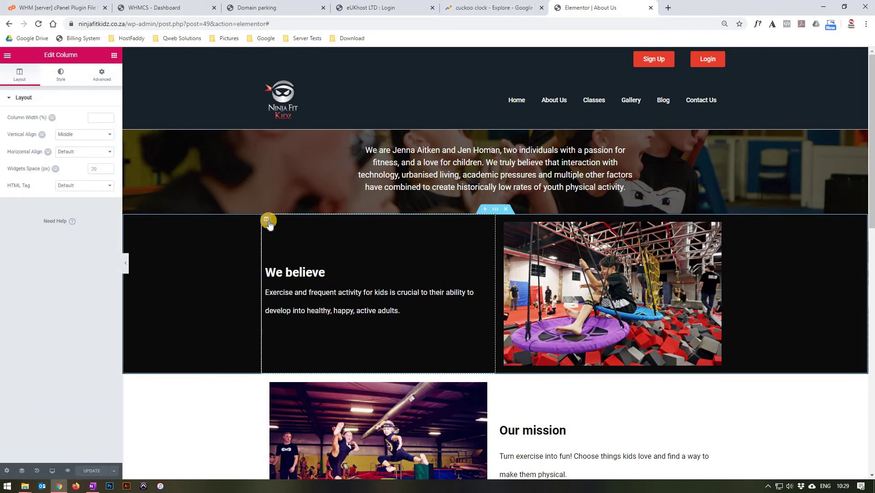
left_click(499, 220)
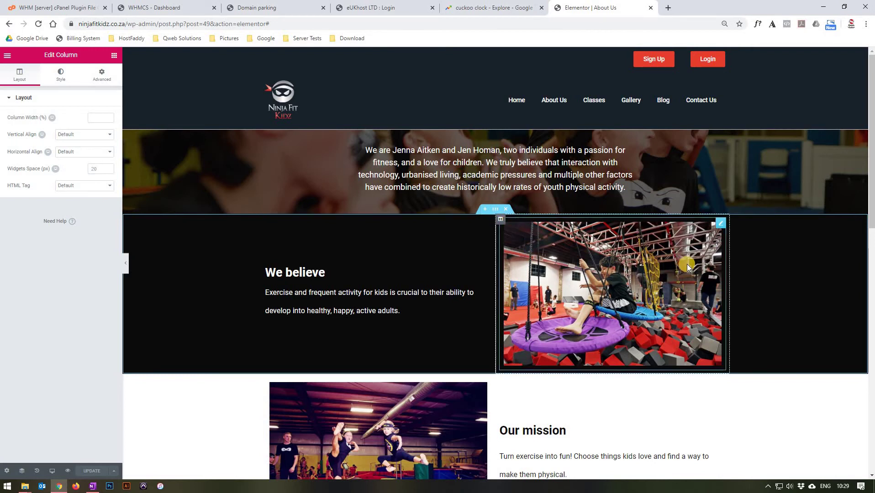
Open the swing photo's settings and browse the media library without changing the image.
left_click(721, 225)
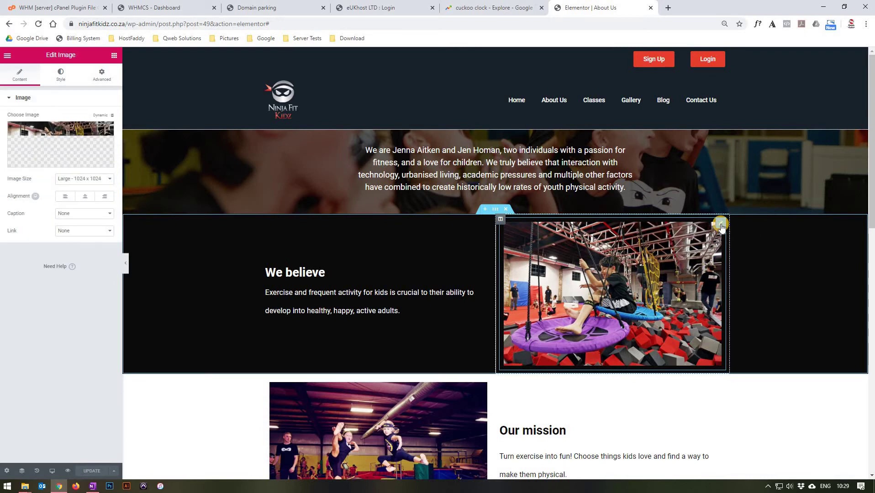
left_click(75, 150)
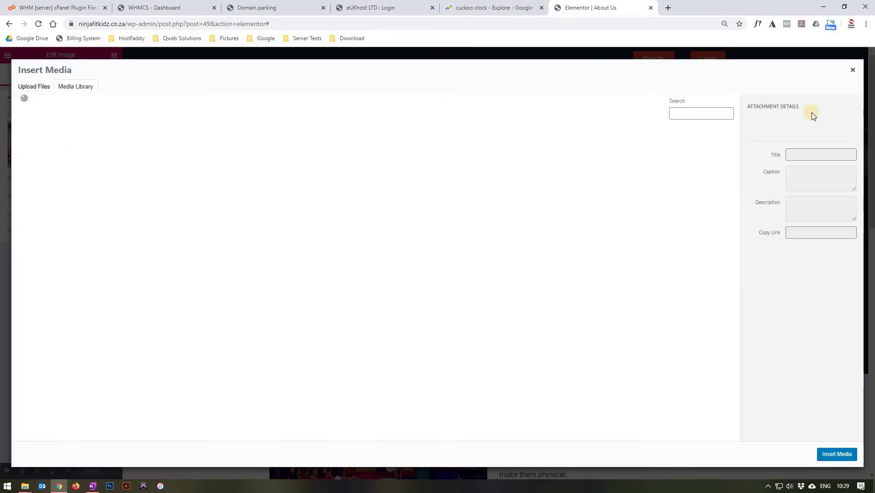
left_click(851, 70)
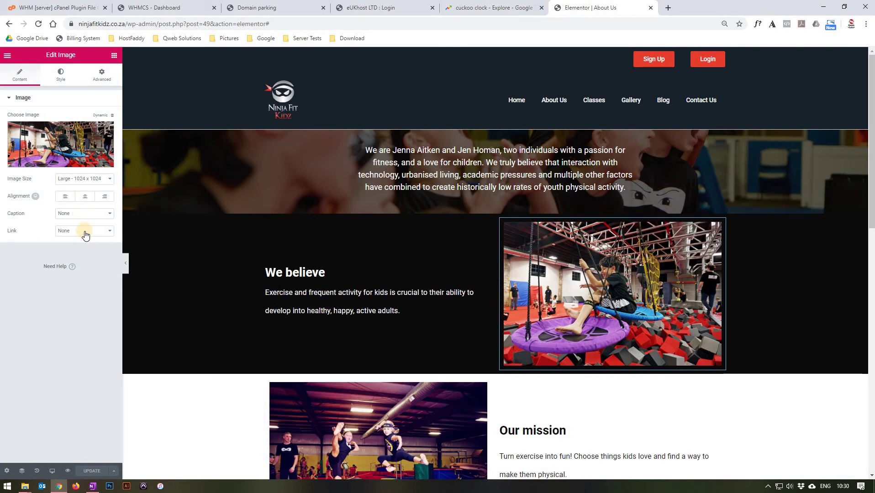
Review the photo's Style settings, its Advanced margin of 10 on every side, and motion effects.
left_click(60, 75)
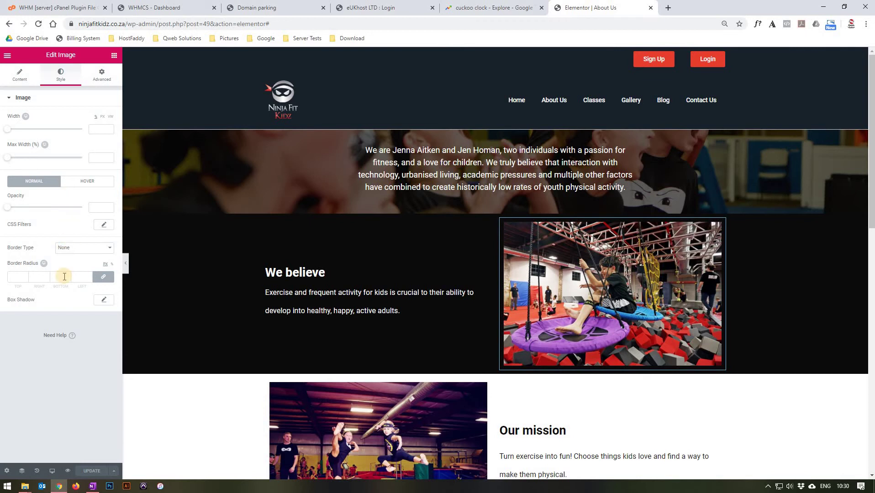
left_click(104, 74)
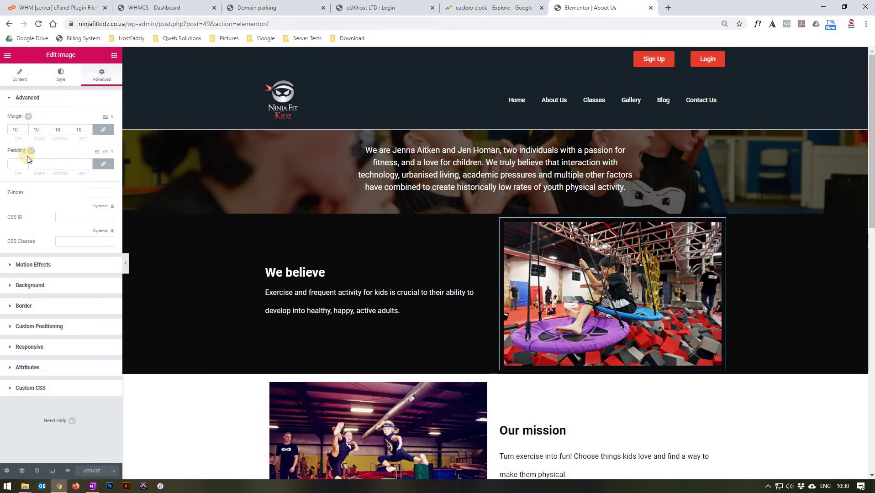
left_click(50, 269)
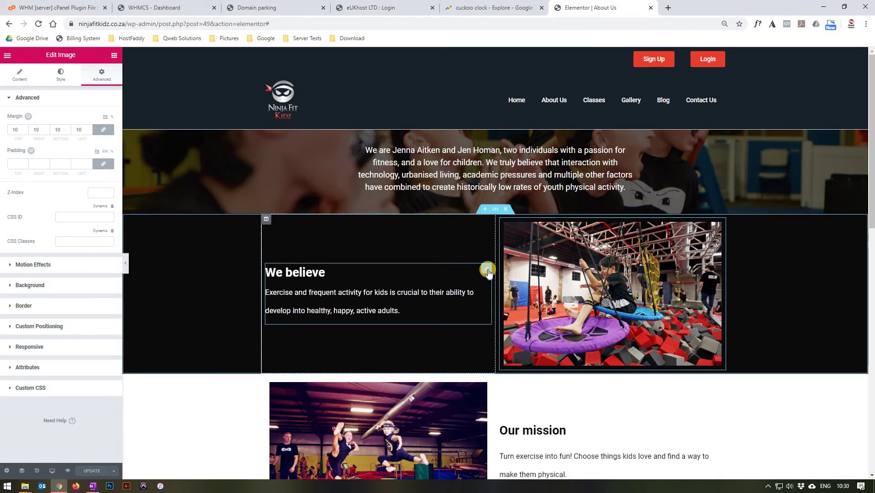
Open the We believe text widget and view its Style and empty Advanced margin and padding.
left_click(488, 270)
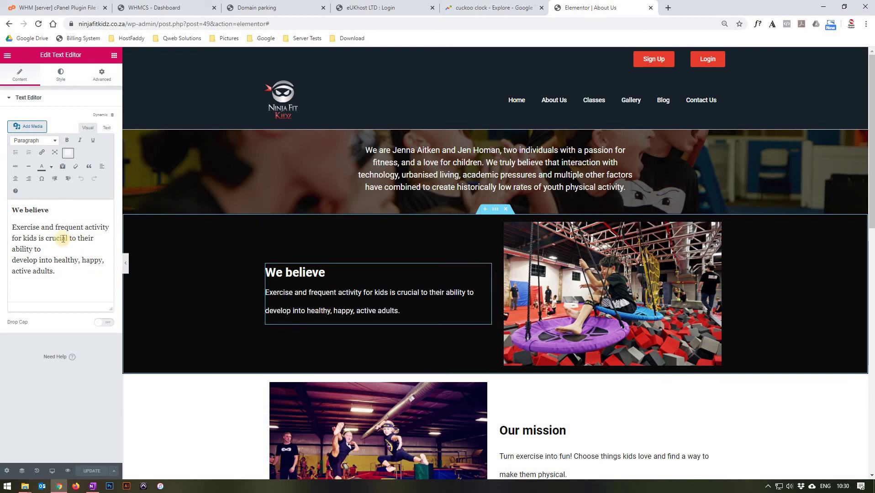
left_click(64, 73)
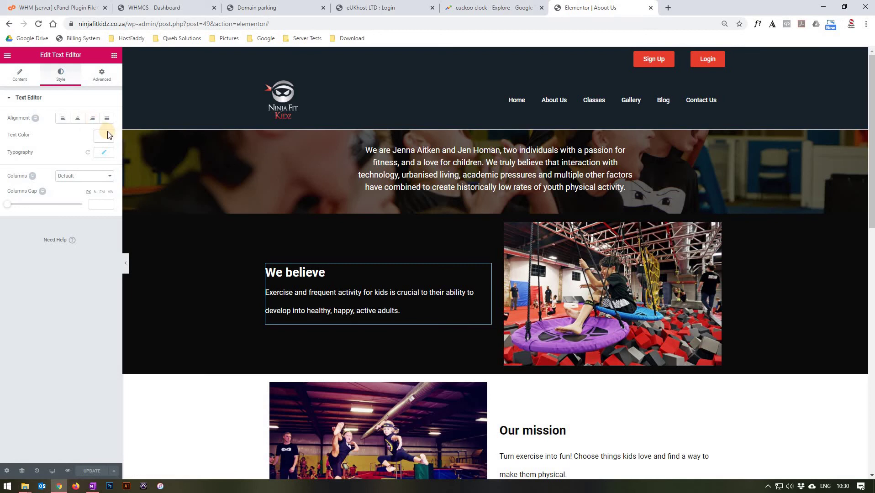
left_click(104, 80)
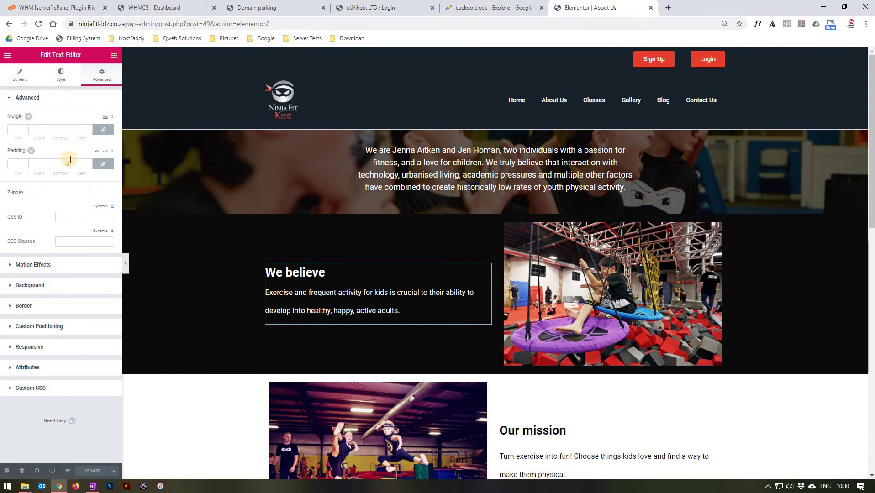
scroll(263, 232, "down", 5)
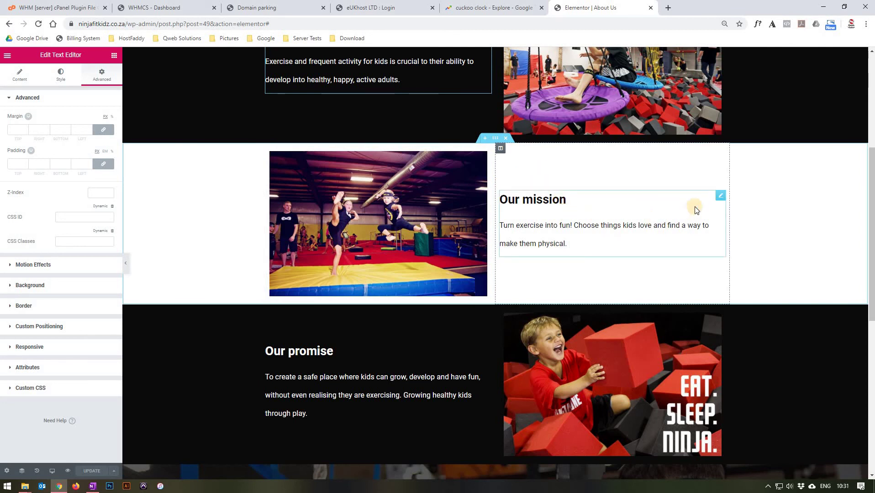
Open the Our mission text block, then the Our promise section and its text widget.
left_click(721, 197)
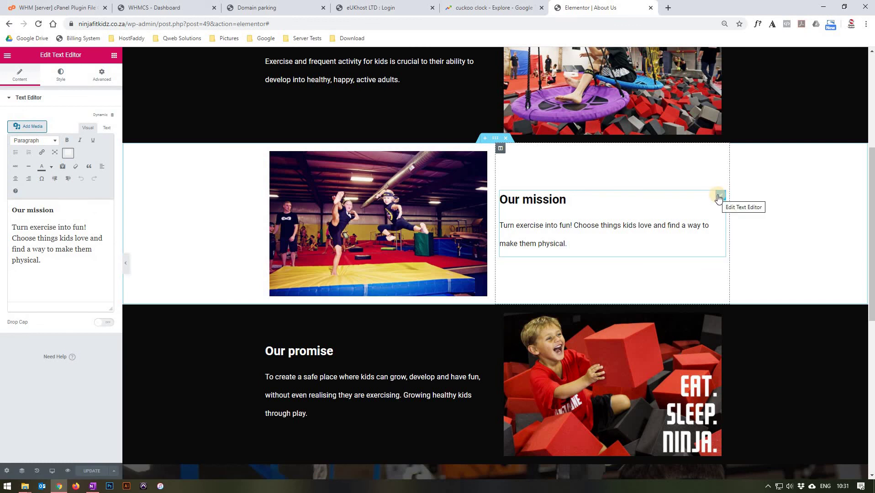
scroll(717, 197, "down", 4)
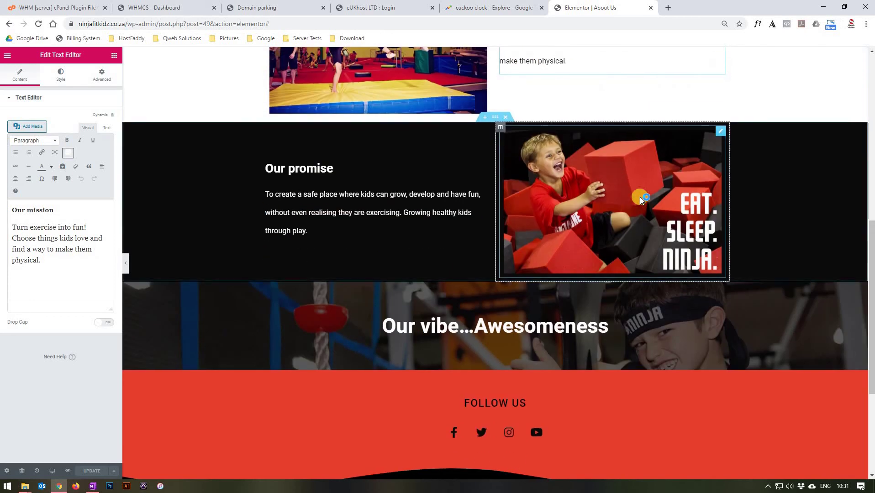
left_click(495, 118)
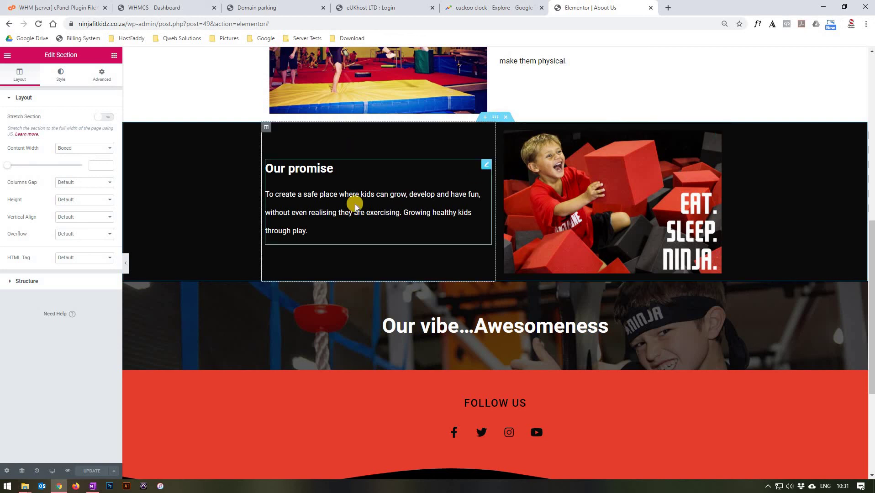
left_click(486, 165)
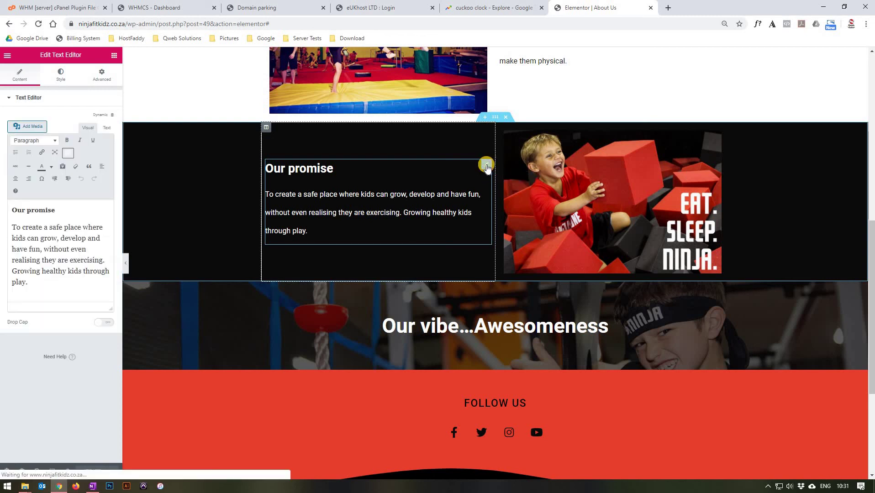